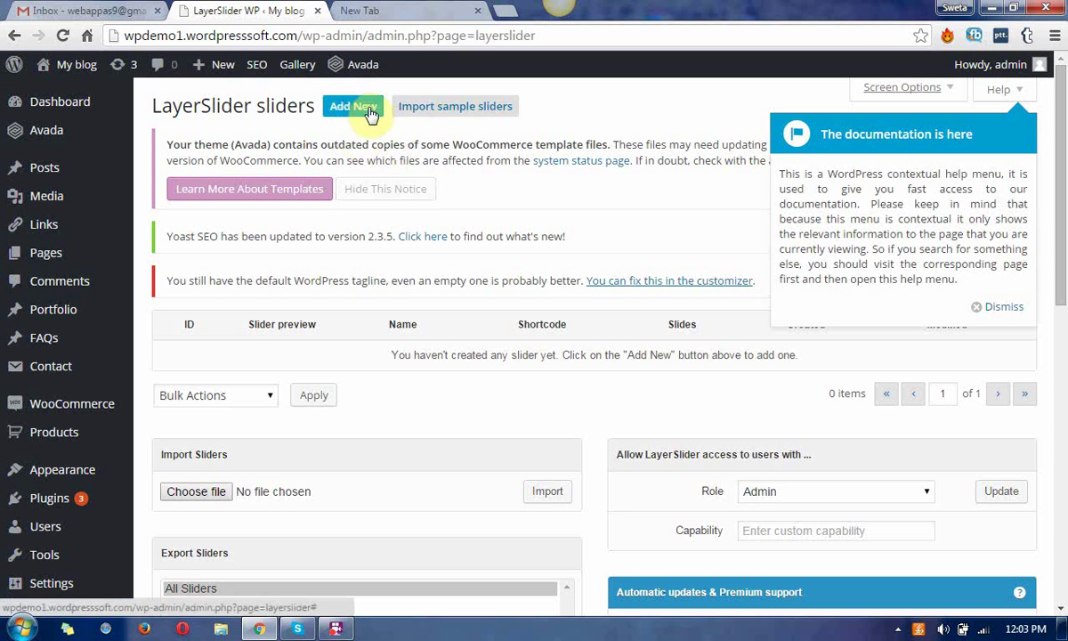
Step: Import the Full width demo slider into LayerSlider, giving it 3 slides and shortcode [layerslider id="1"]
click(469, 107)
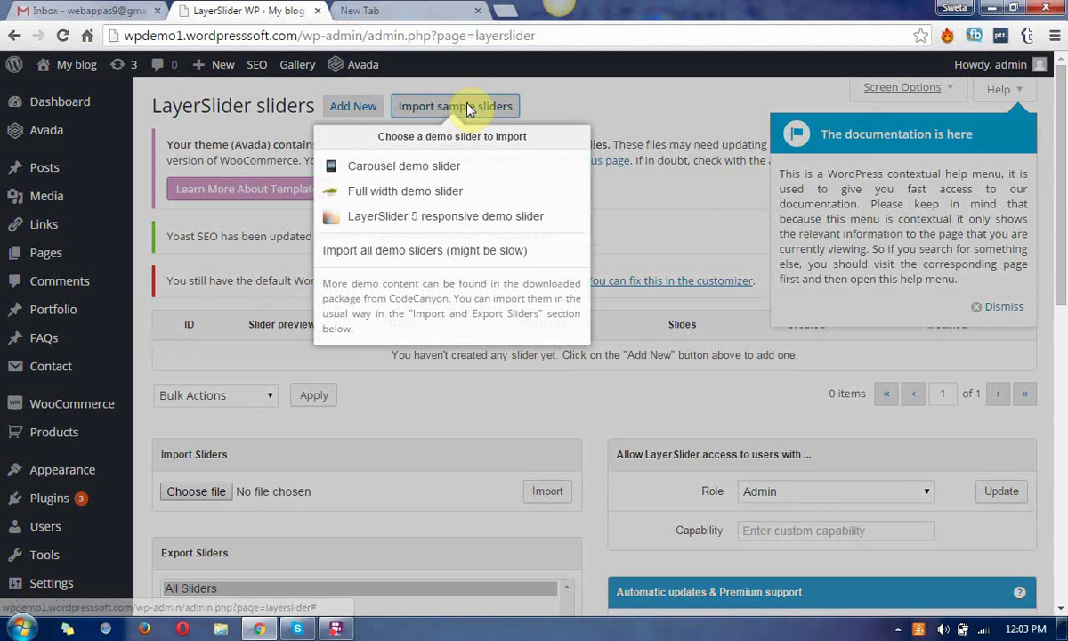
click(436, 192)
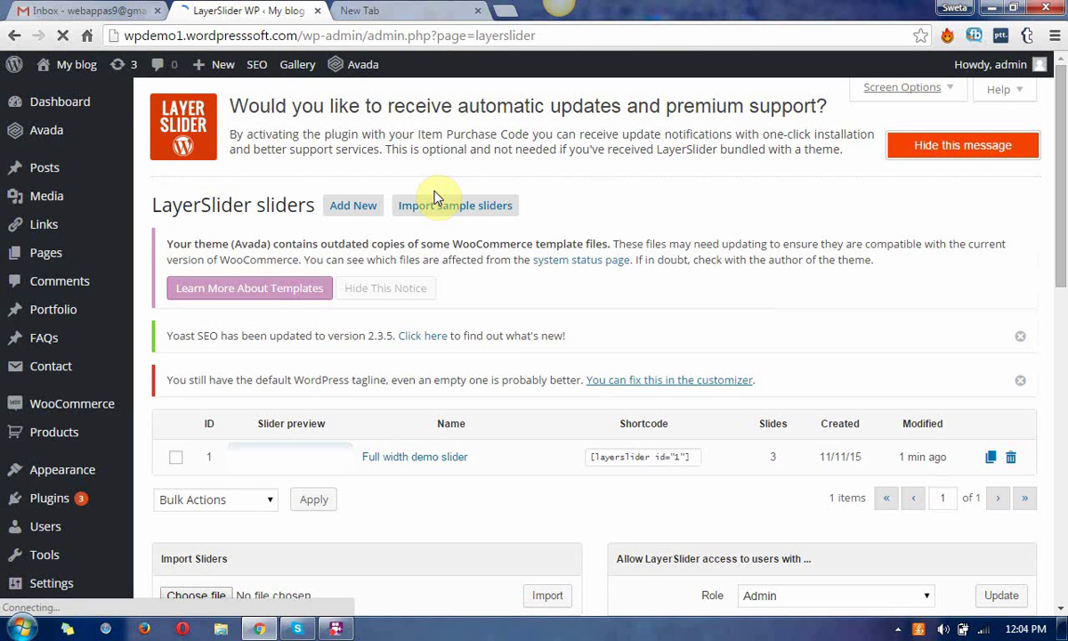
drag(1061, 234, 1062, 285)
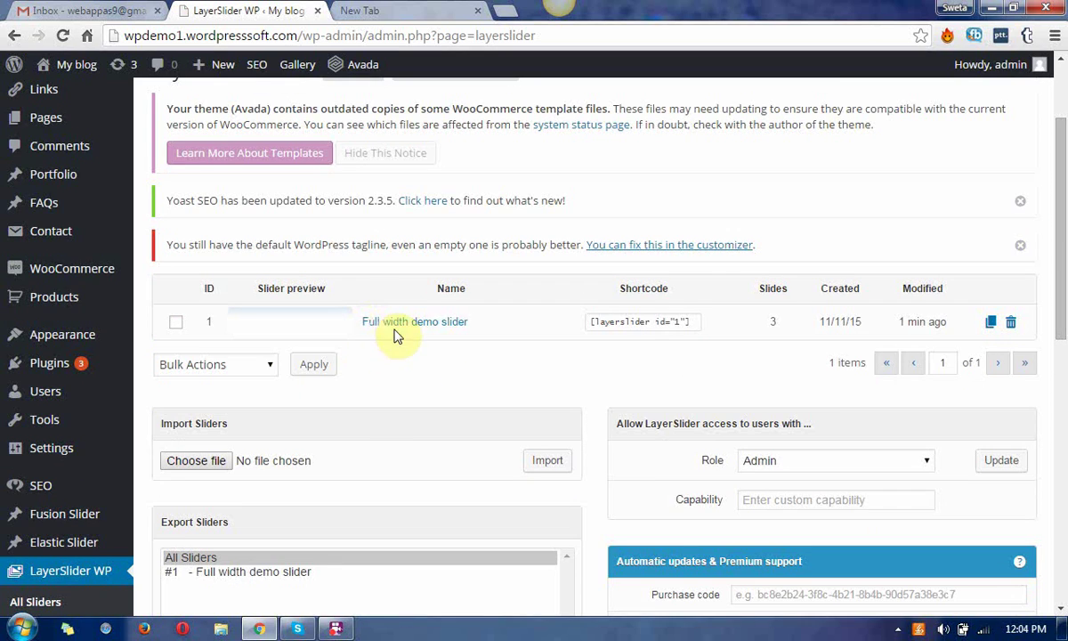
drag(1062, 278, 1062, 219)
Step: Create a new blank page and switch its editing to Fusion Builder
mouse_move(76, 258)
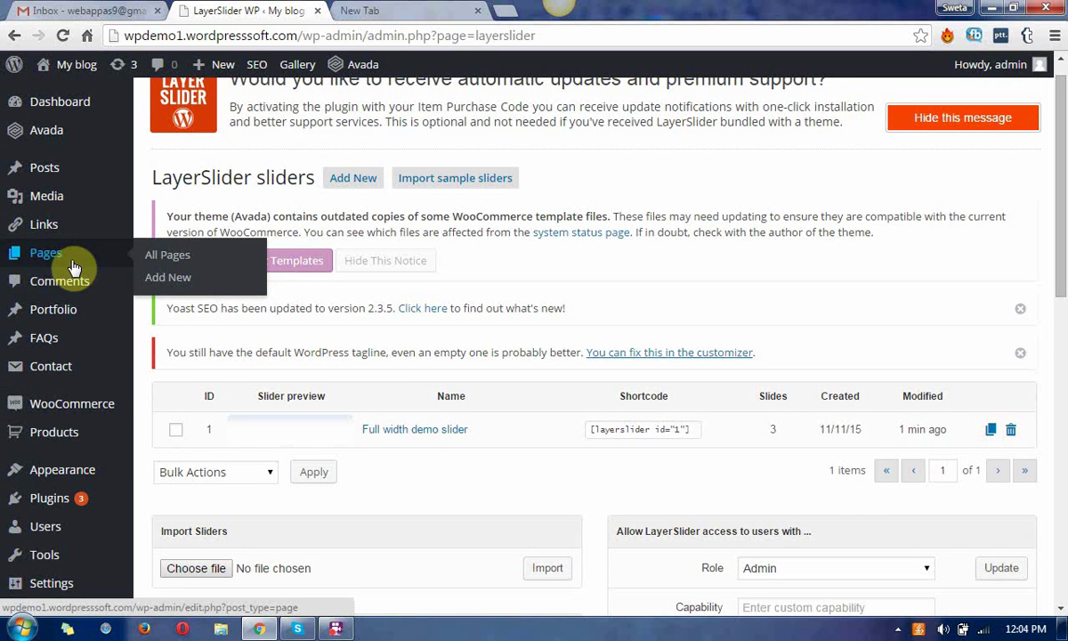
click(174, 279)
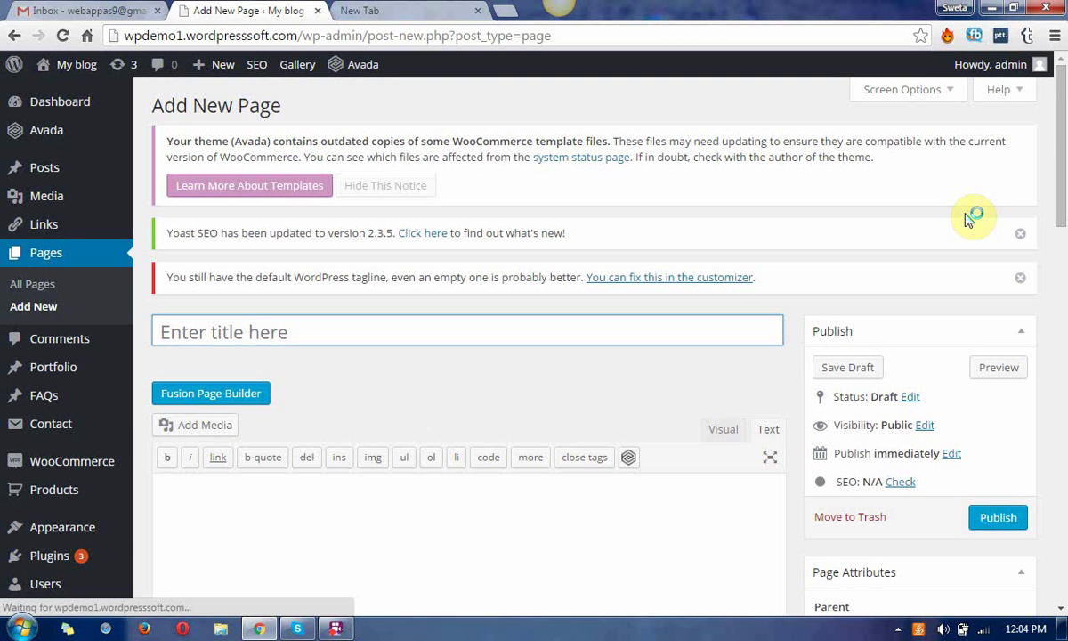
drag(1061, 169, 1063, 214)
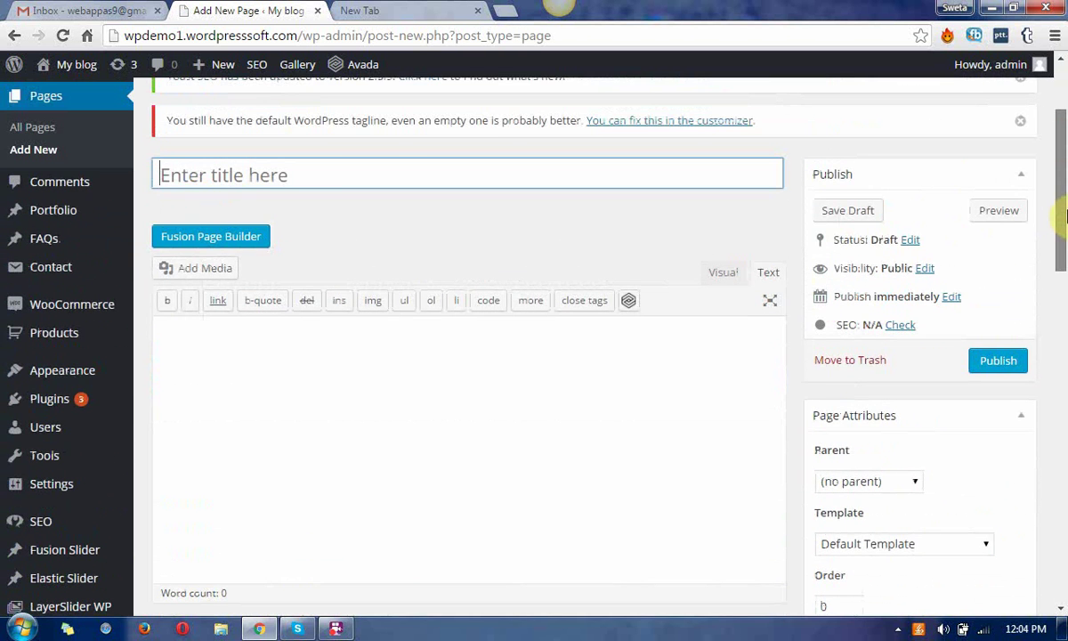
click(251, 249)
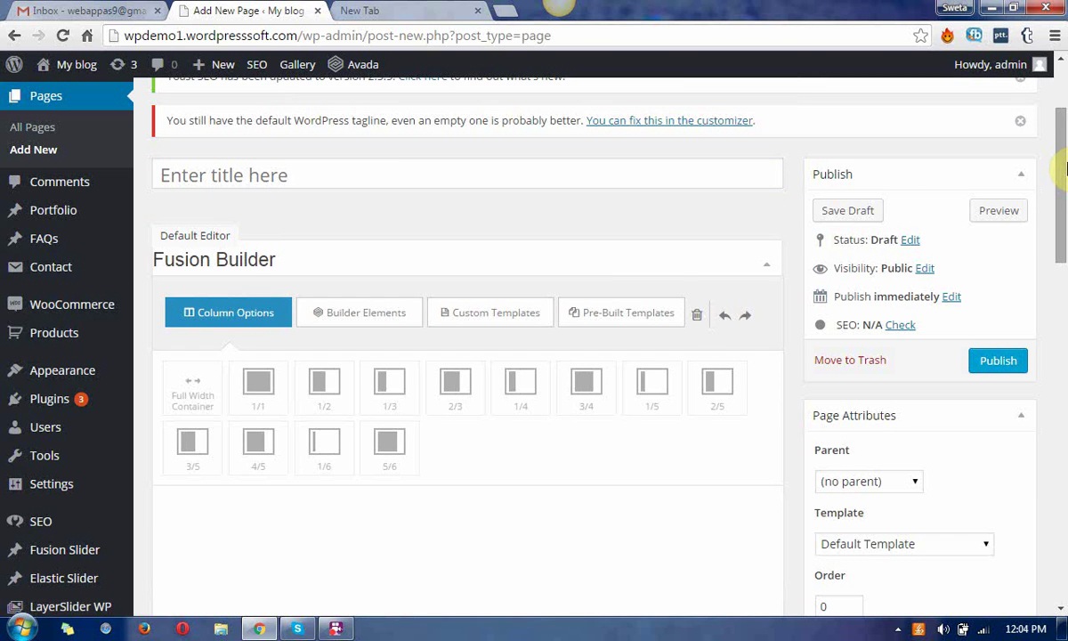
drag(1060, 172, 1061, 200)
Step: Add a Layer Slider element to the page from the builder's elements
click(378, 196)
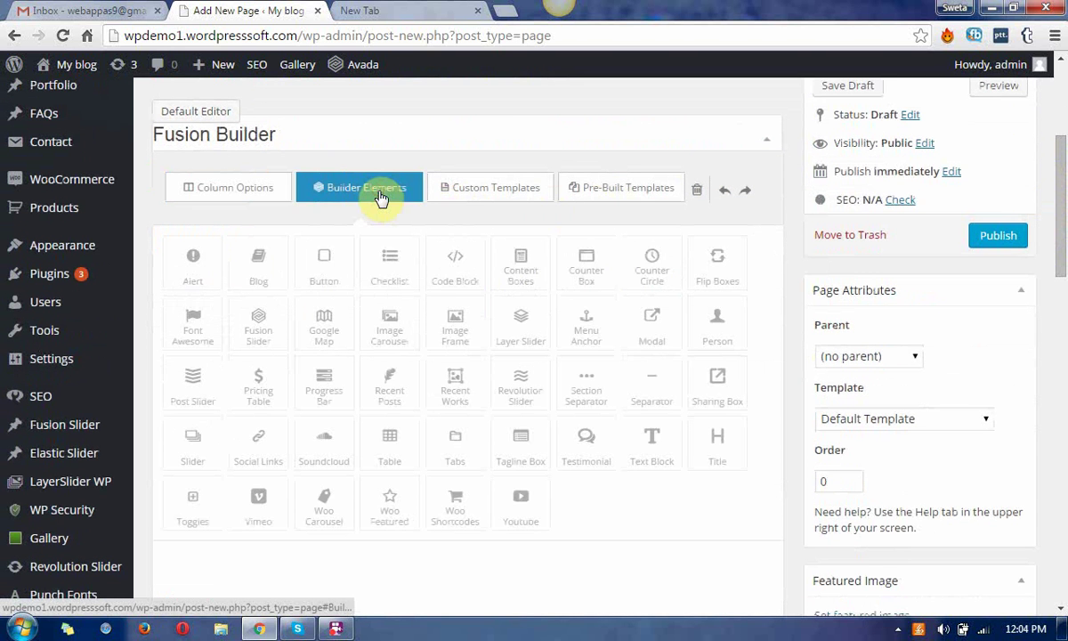
click(522, 328)
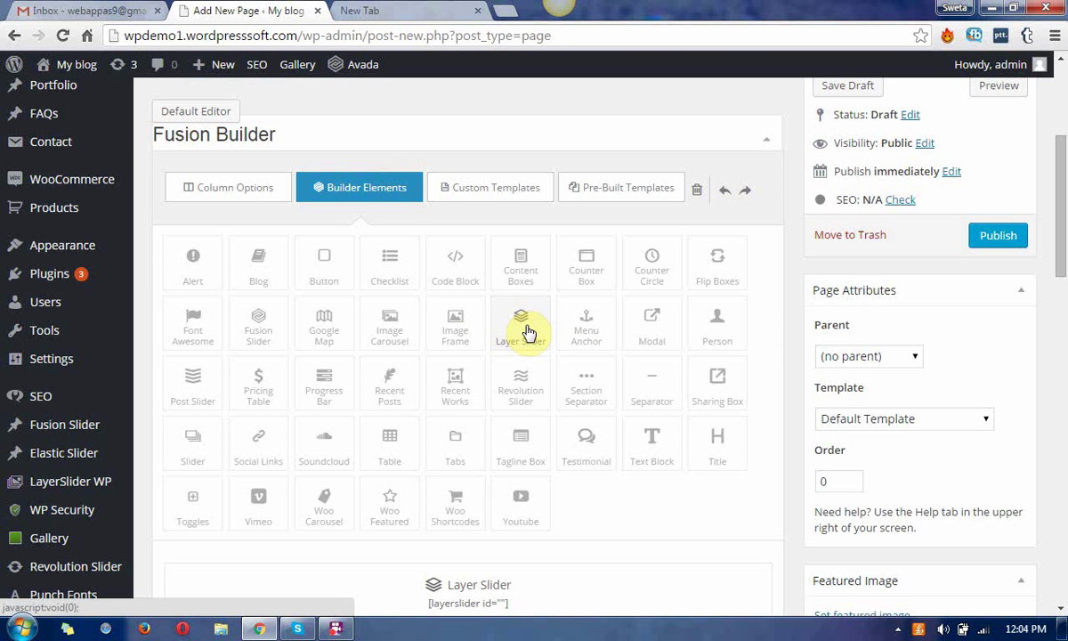
scroll(925, 326, down, 3)
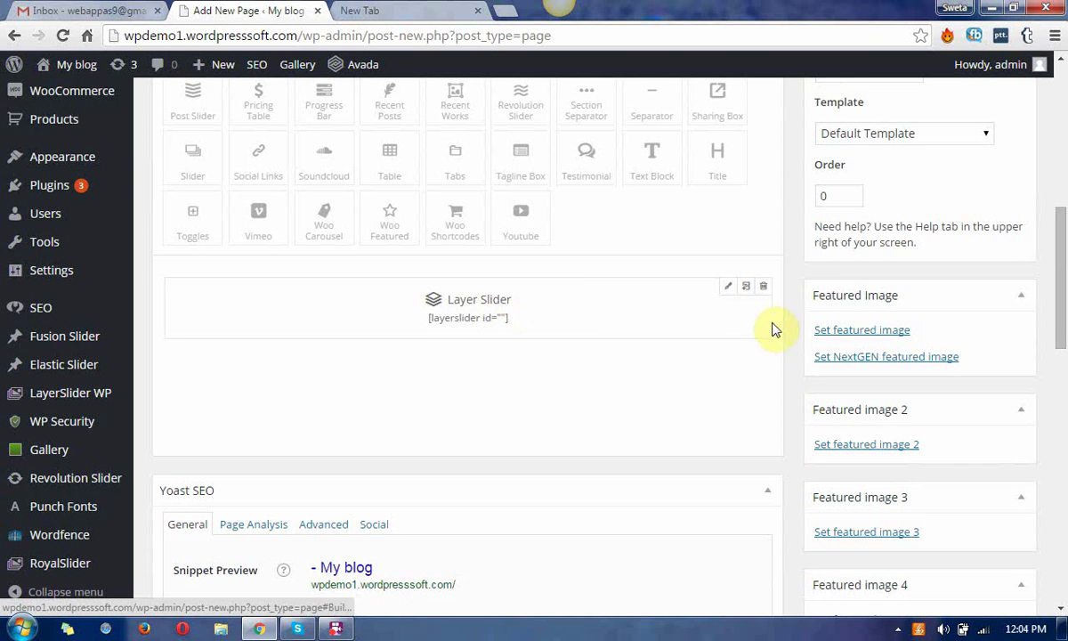
Step: Set the Layer Slider element to LayerSlider #1, save it, and publish the page
click(728, 287)
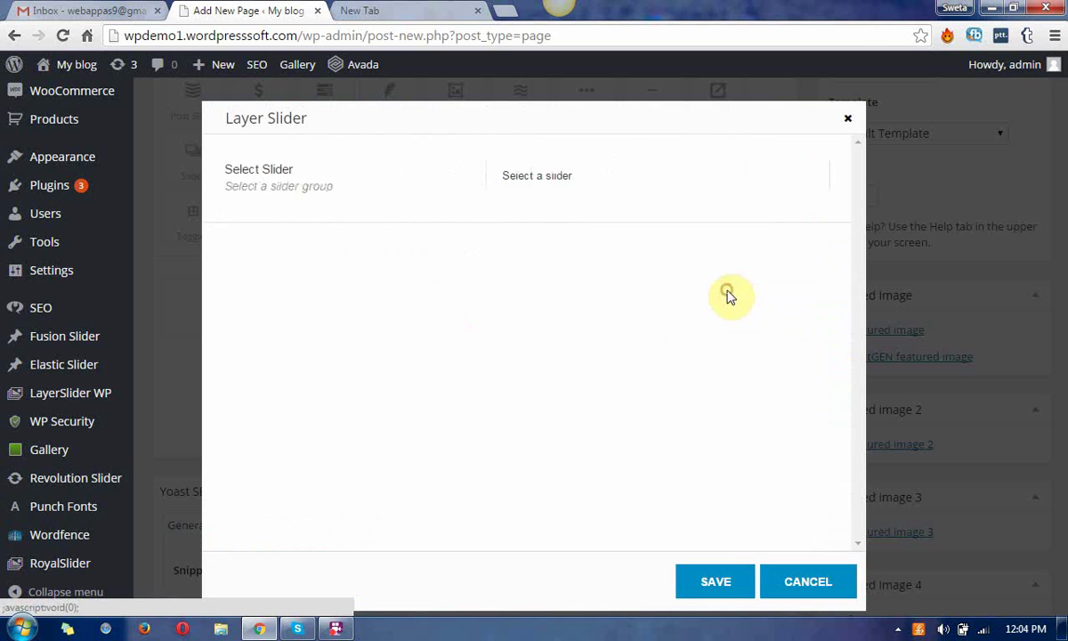
click(565, 176)
click(563, 210)
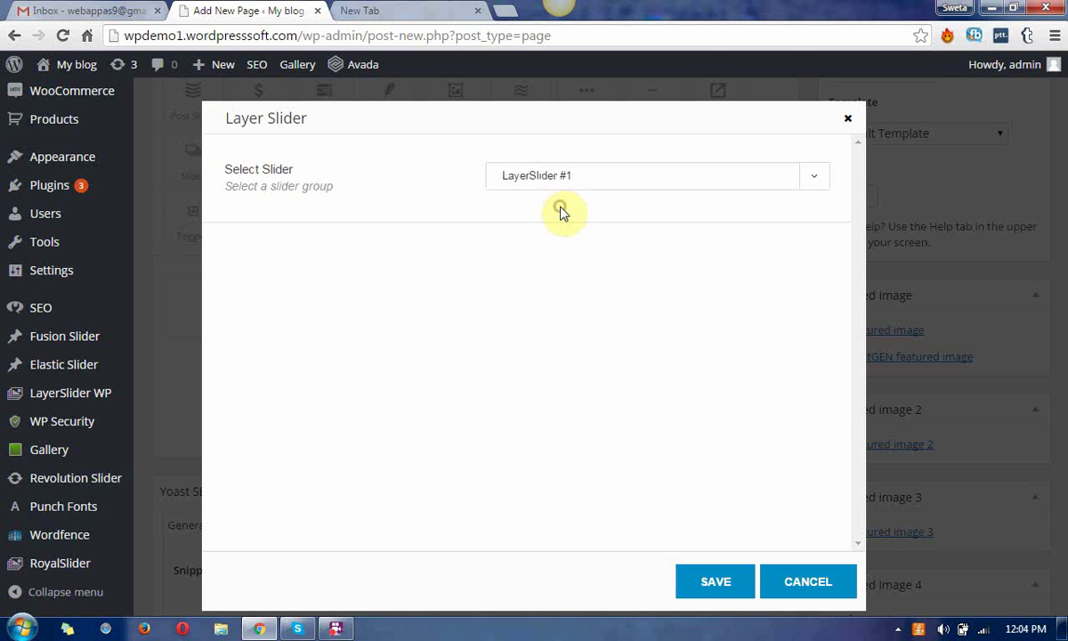
click(716, 583)
drag(1061, 213, 1063, 247)
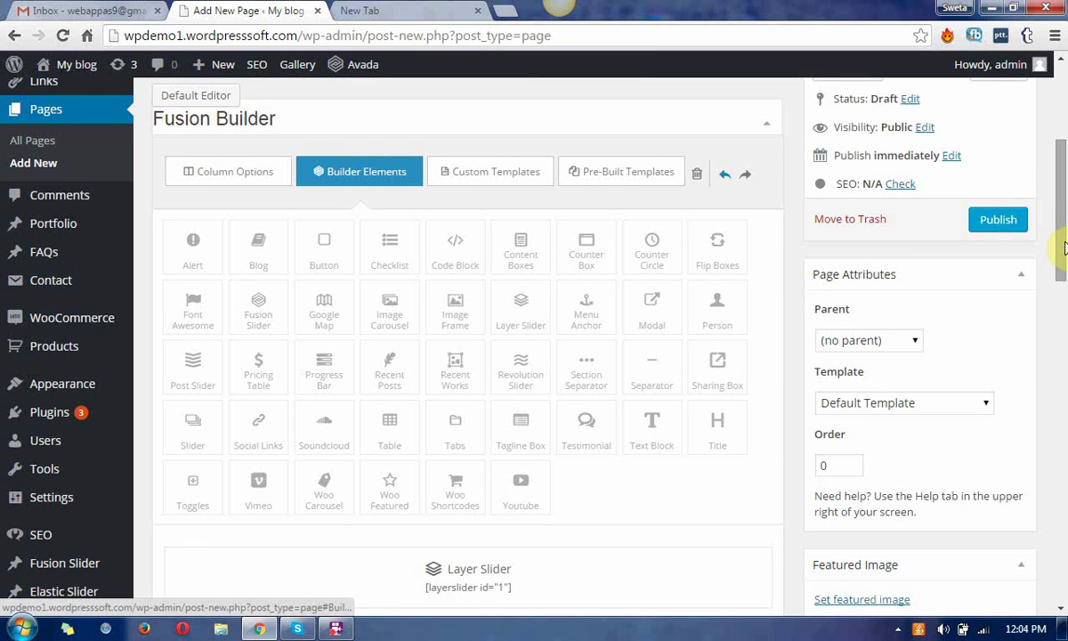
click(997, 219)
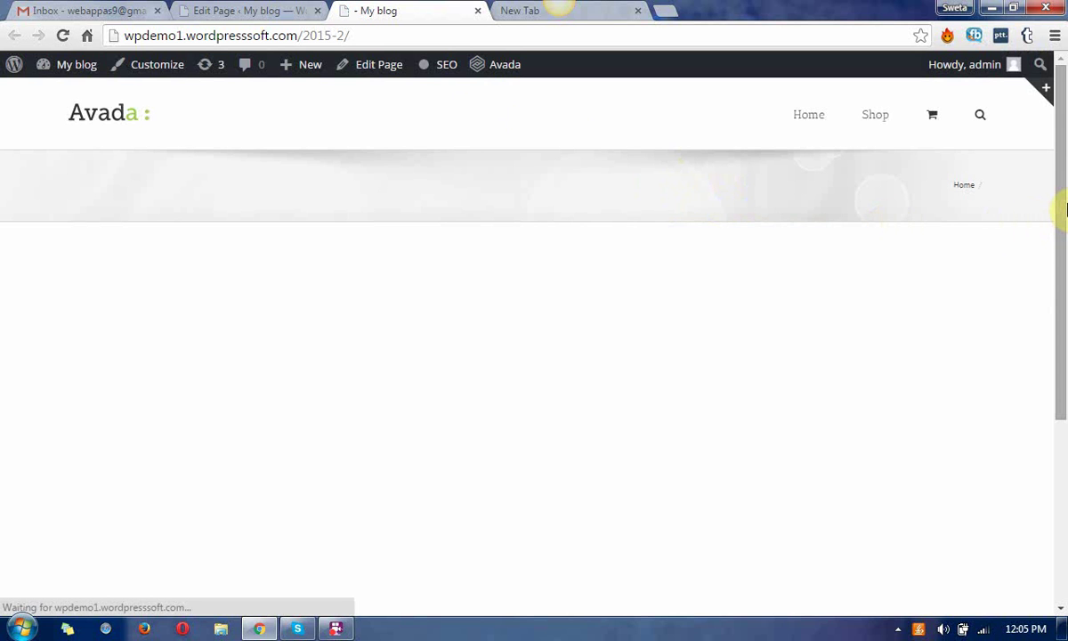
Step: Scroll the live page to check the Full width slider's salad starter slide
scroll(1058, 281, down, 3)
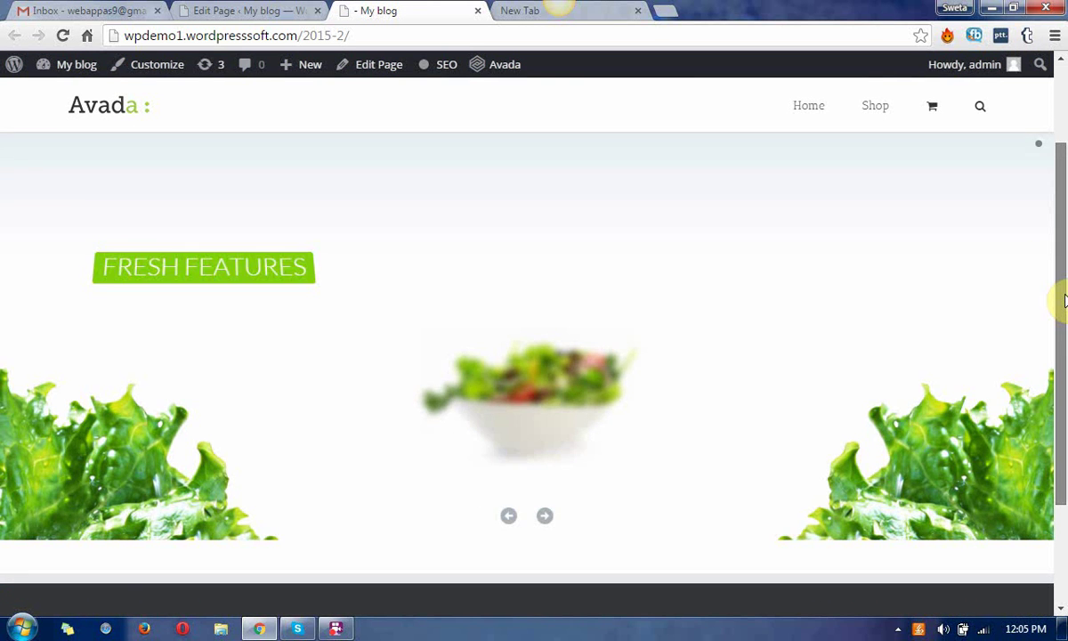
scroll(1062, 317, down, 1)
scroll(1061, 350, up, 1)
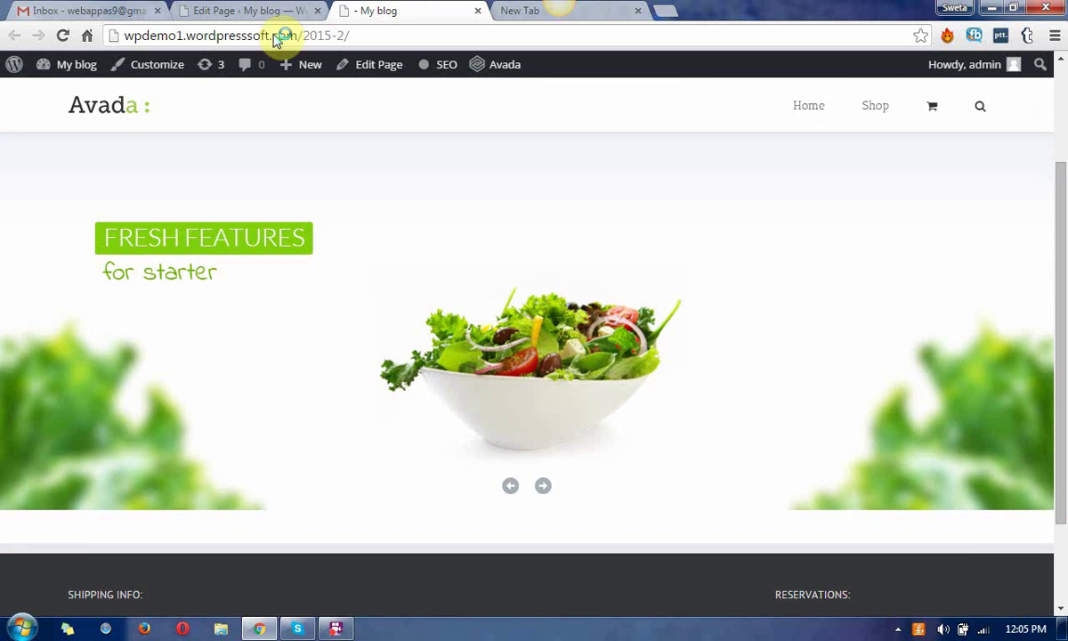
Step: Back in the page editor, switch the page to the default editor
click(252, 11)
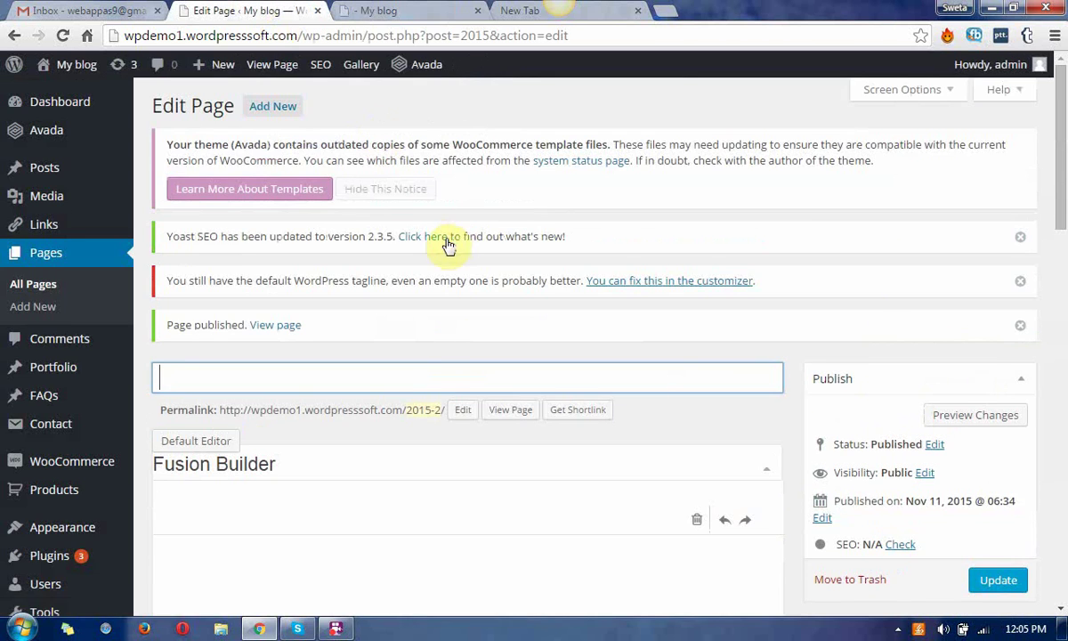
scroll(1062, 227, down, 3)
scroll(1062, 227, down, 1)
scroll(1062, 227, up, 3)
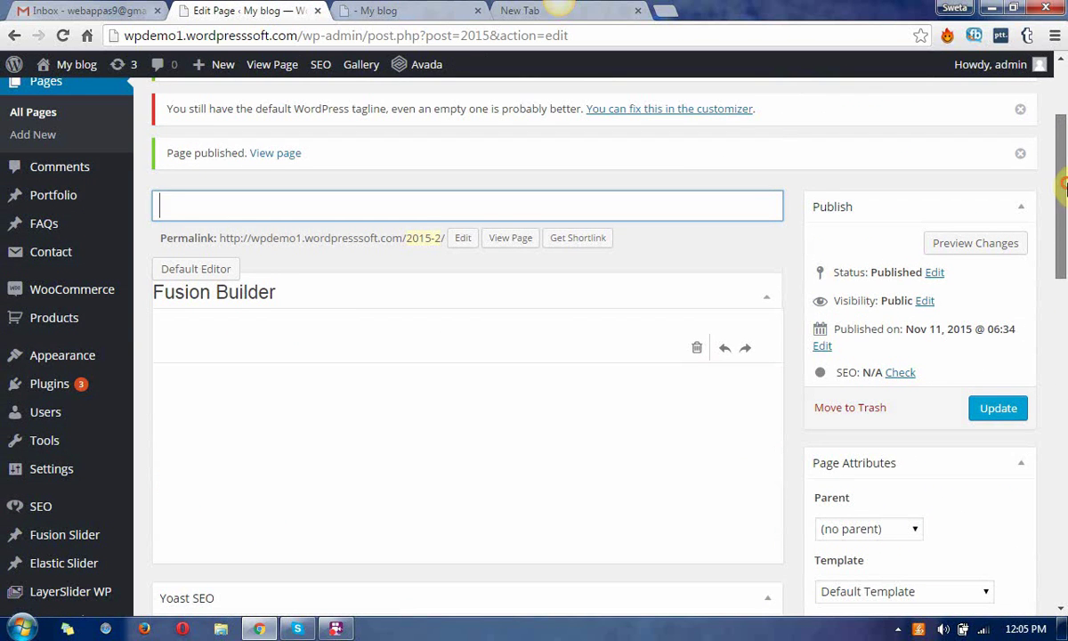
click(199, 269)
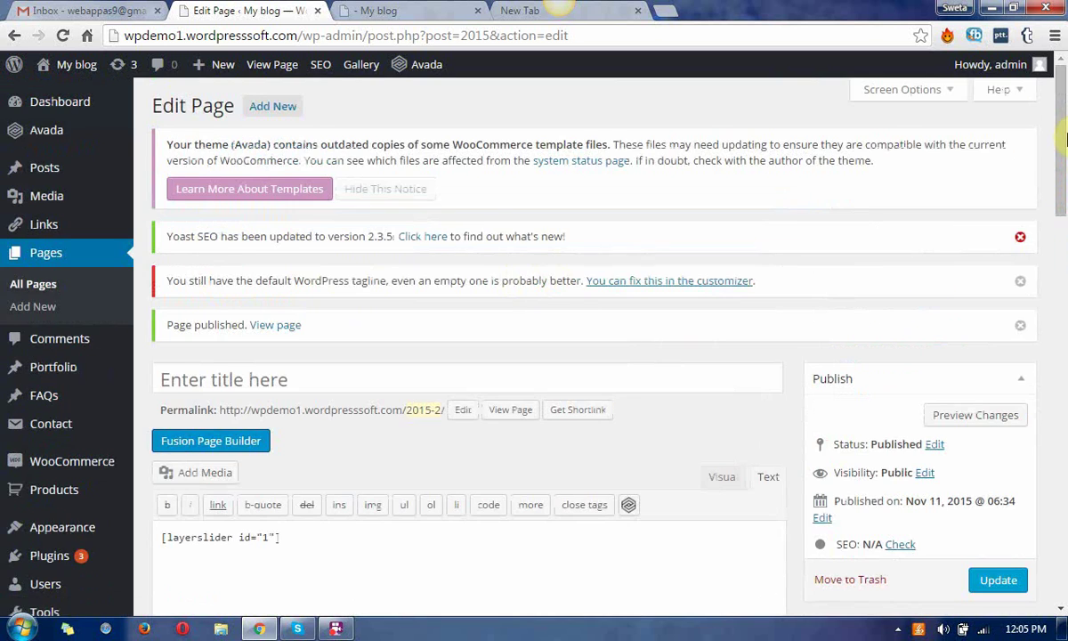
scroll(1063, 227, down, 3)
scroll(1062, 214, up, 1)
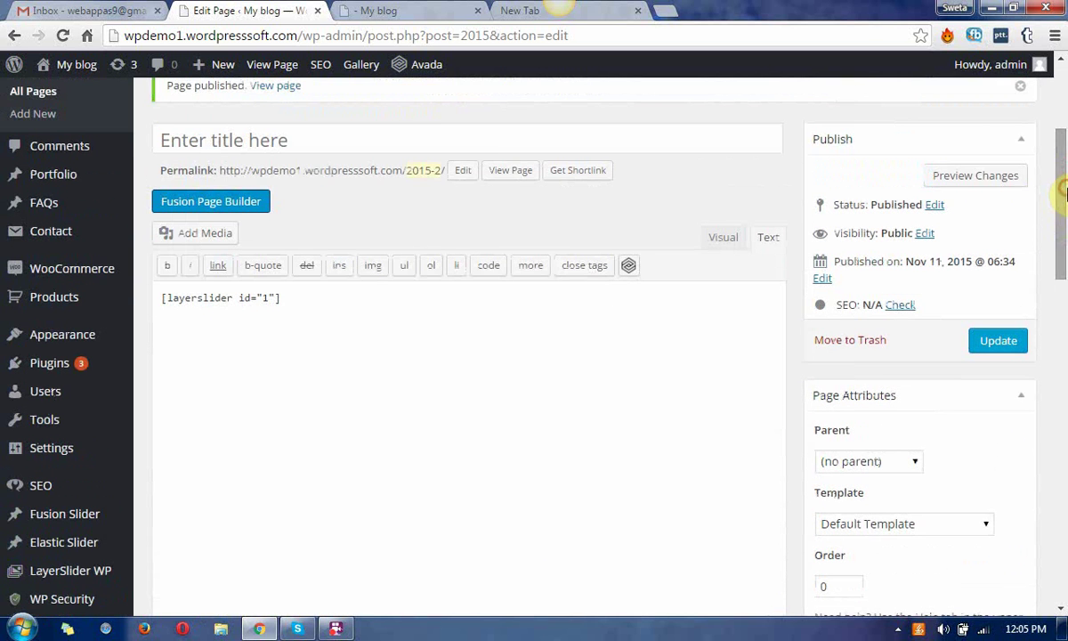
Step: Switch back to Fusion Builder to reload the layout and dismiss the Adobe Reader update notice
click(247, 202)
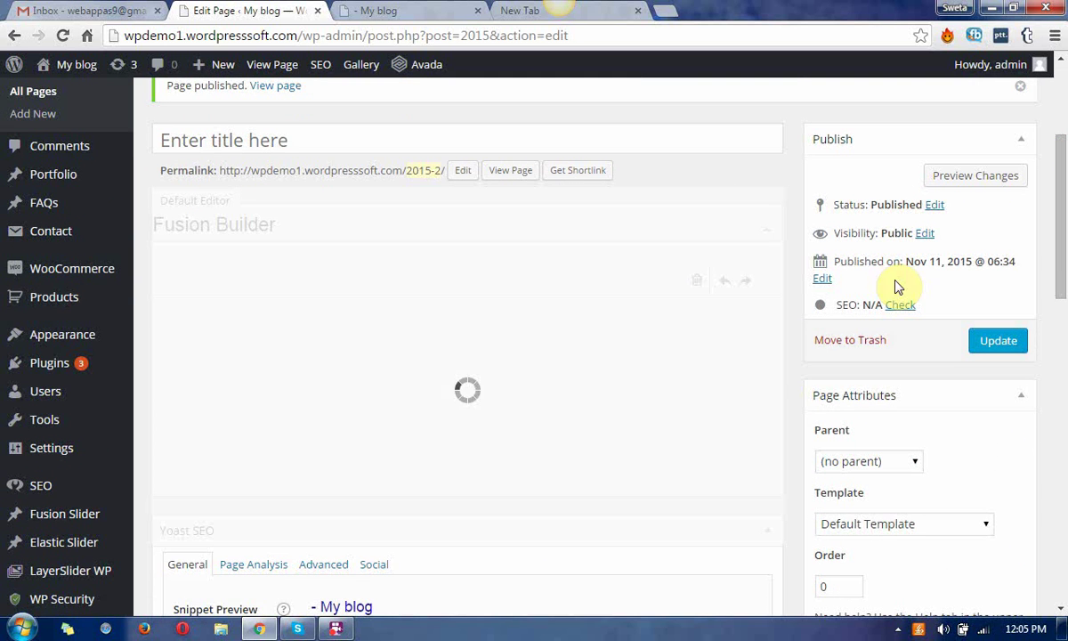
scroll(1062, 245, down, 1)
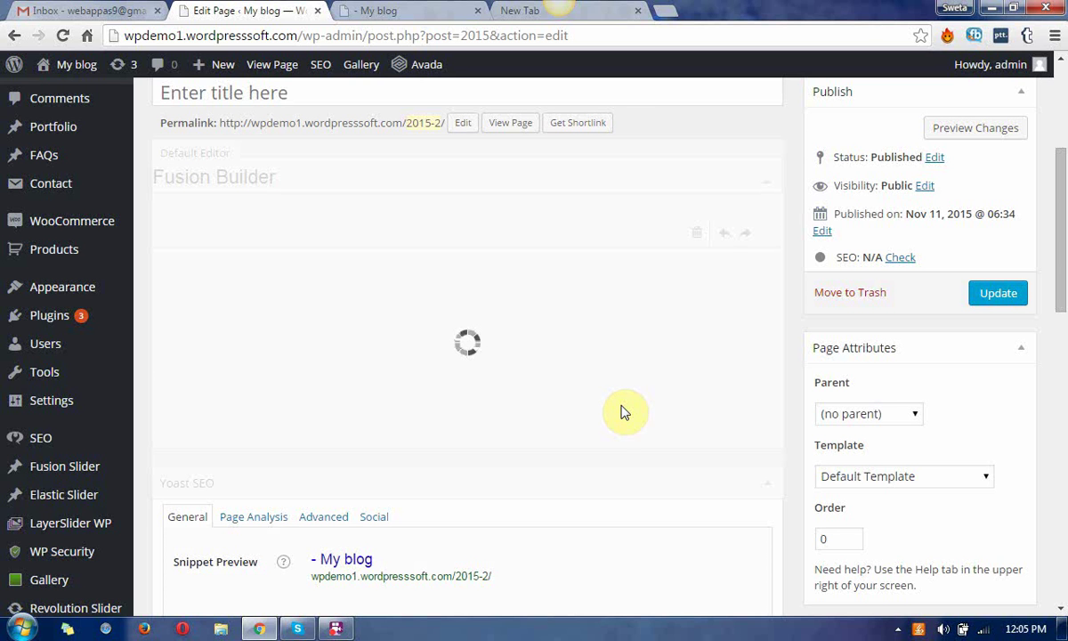
mouse_move(1065, 281)
mouse_down()
mouse_move(1065, 240)
mouse_move(1065, 276)
mouse_up()
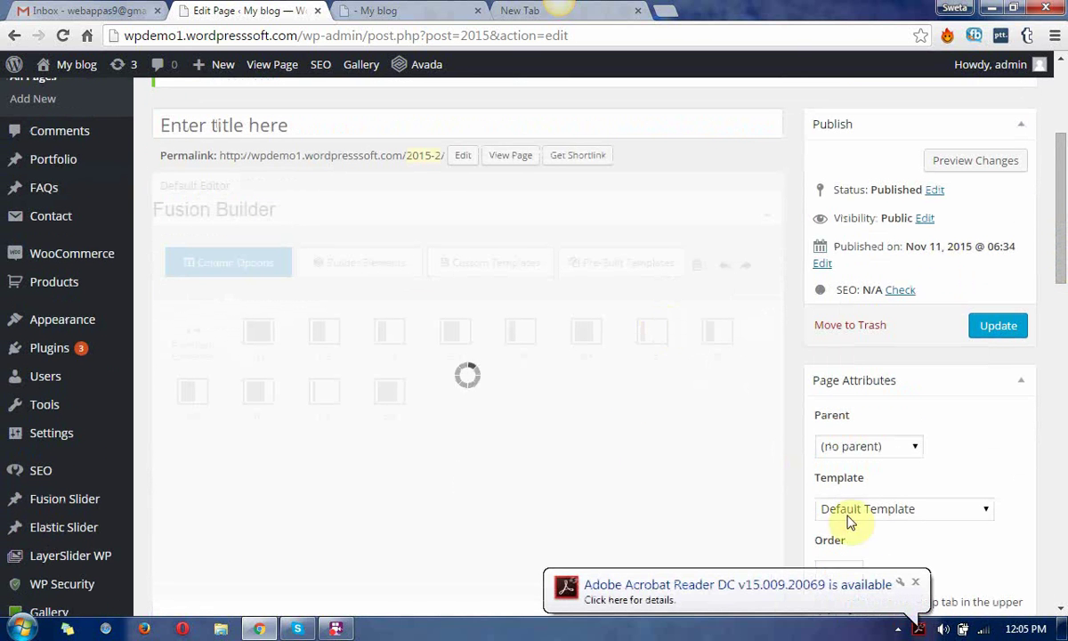
click(916, 584)
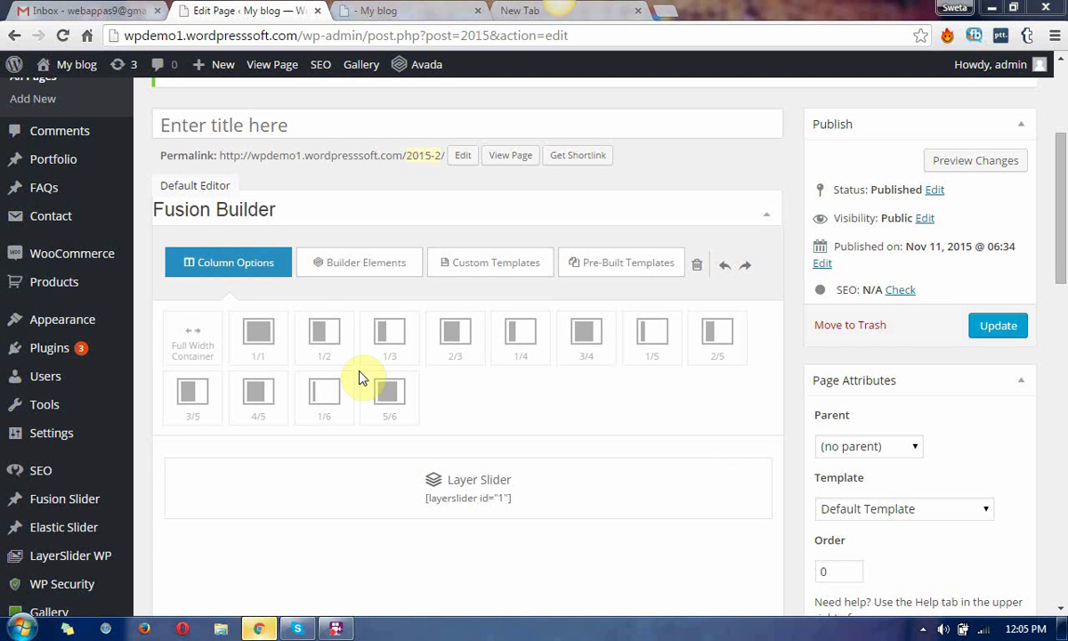
Step: Add a Full Width Container and a 1/2 column, then clone the column
click(199, 348)
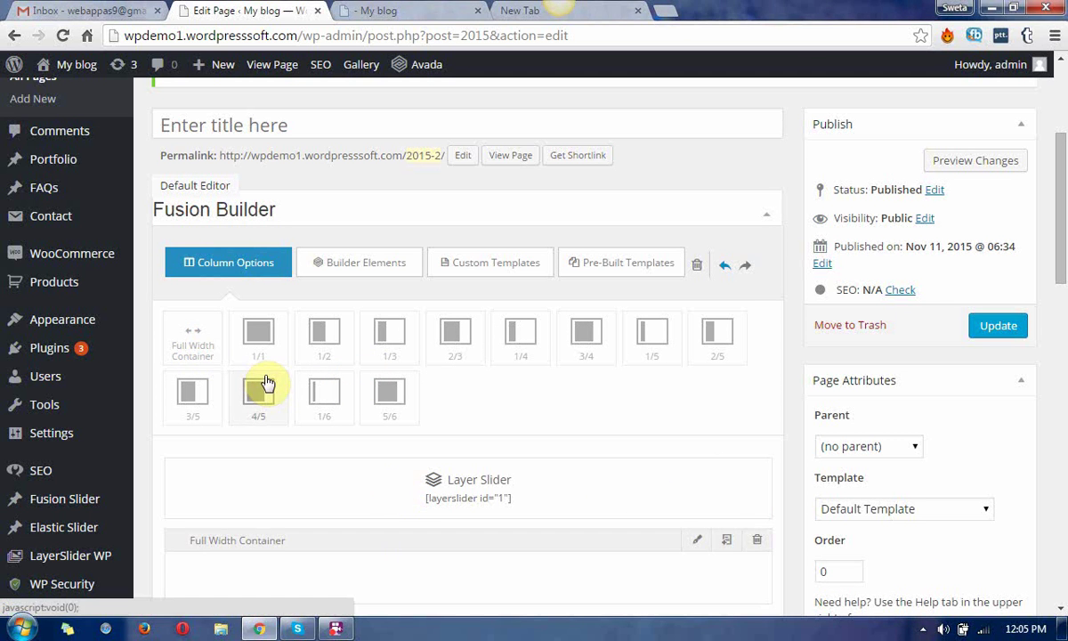
click(324, 338)
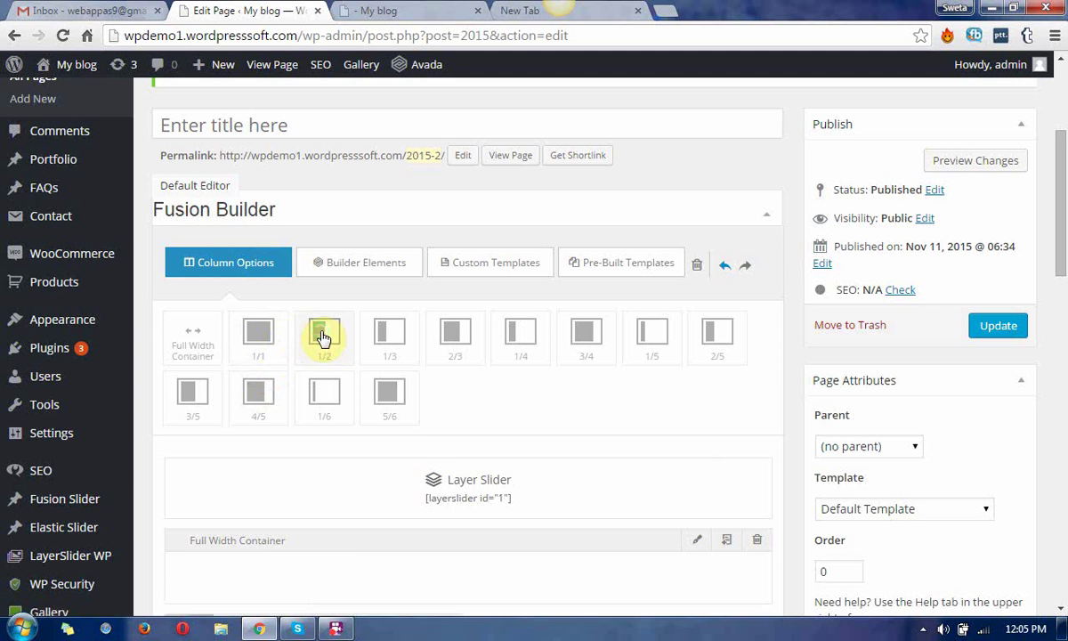
drag(1060, 205, 1062, 230)
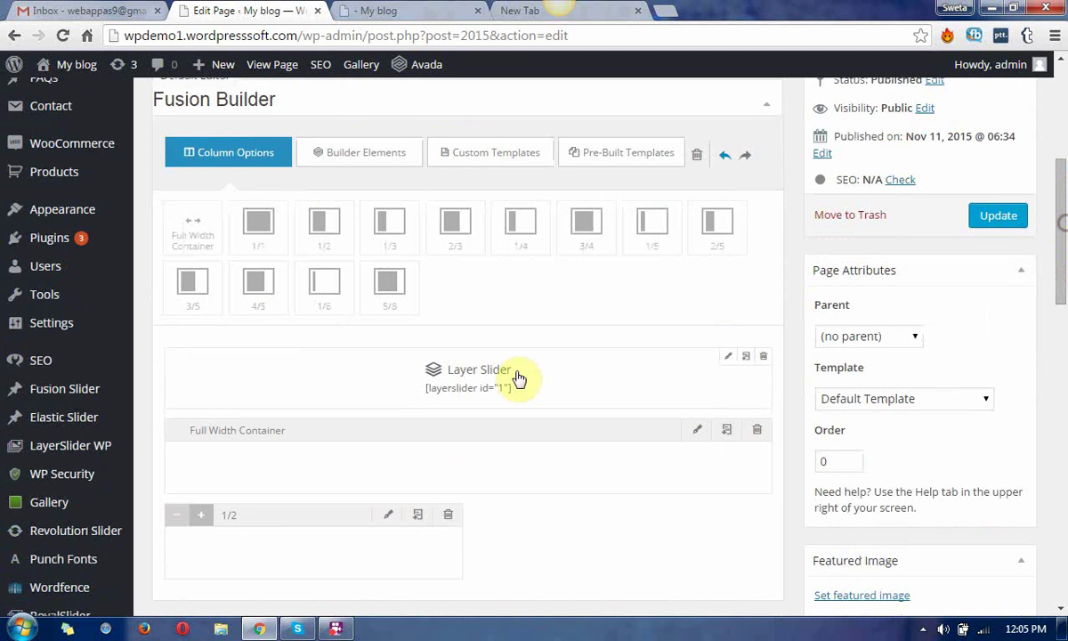
click(416, 516)
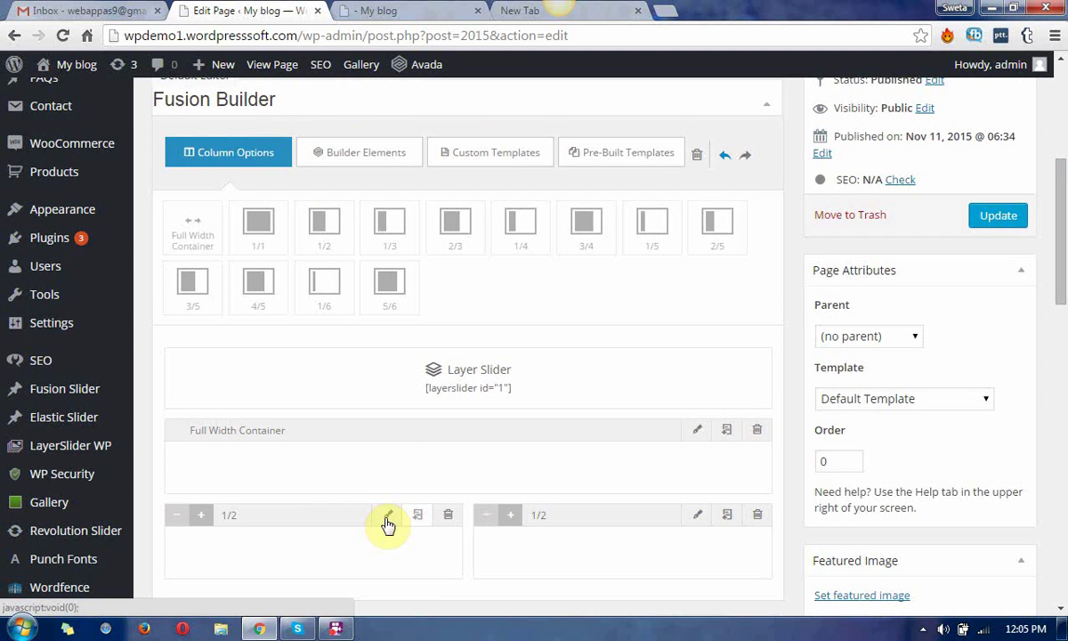
Step: Drag both 1/2 columns into the container and move the Layer Slider into the left one
mouse_move(337, 517)
mouse_down()
mouse_move(369, 443)
mouse_move(344, 470)
mouse_move(341, 460)
mouse_up()
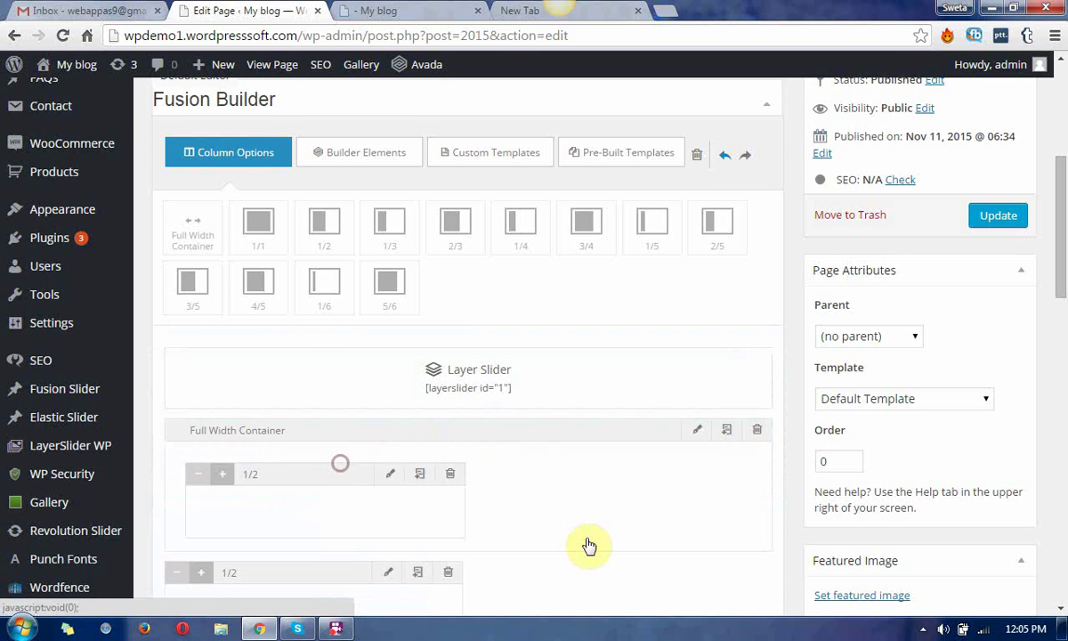
drag(451, 521, 565, 498)
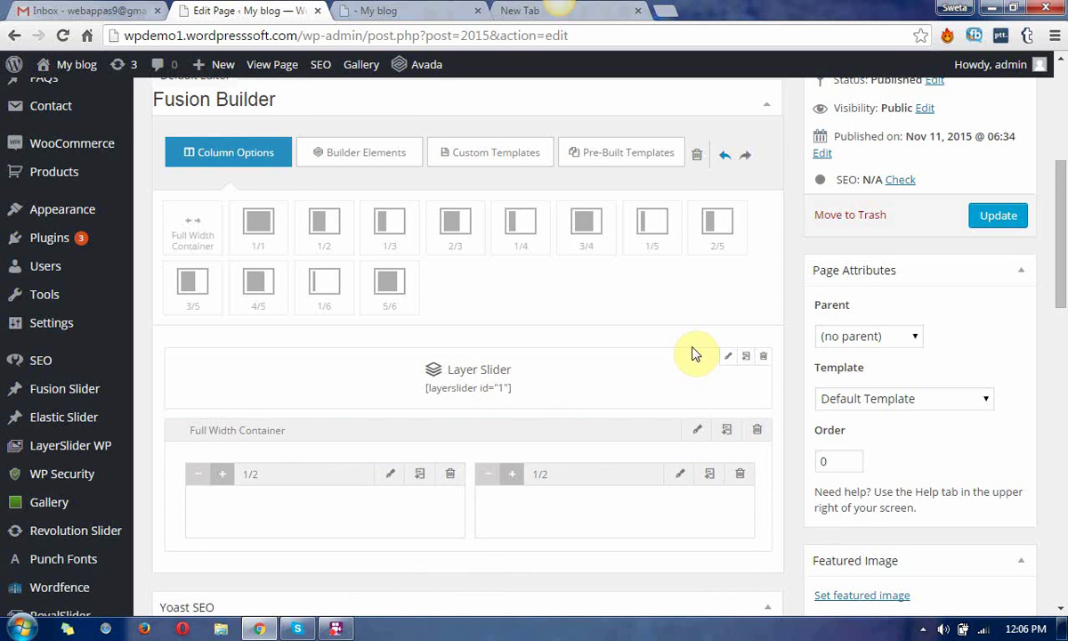
drag(686, 367, 276, 515)
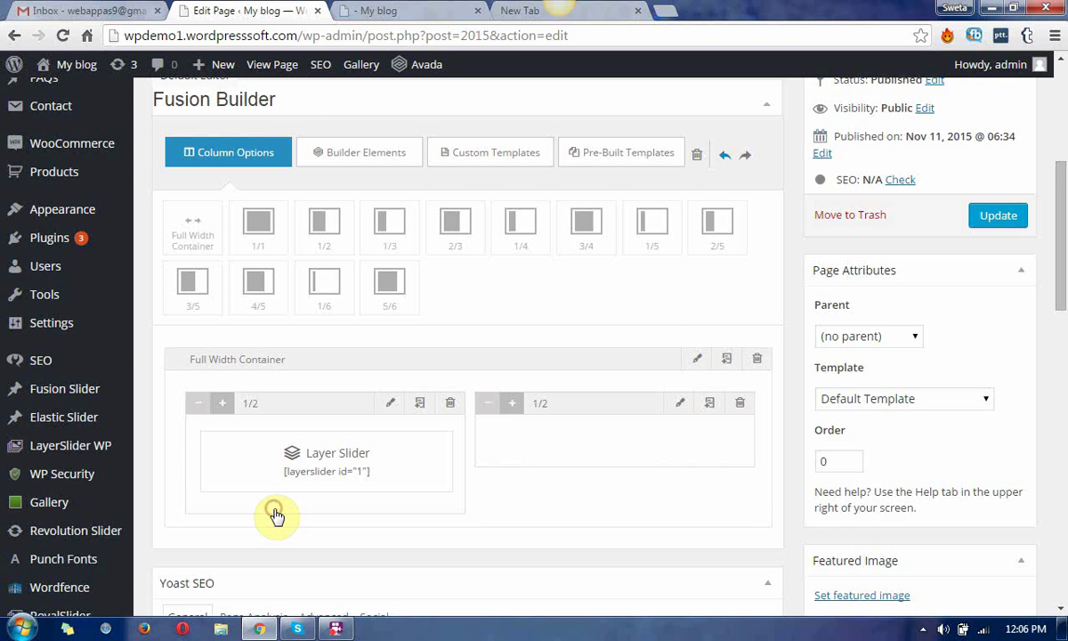
Step: Update the page and reload the published page in the My blog tab
click(999, 216)
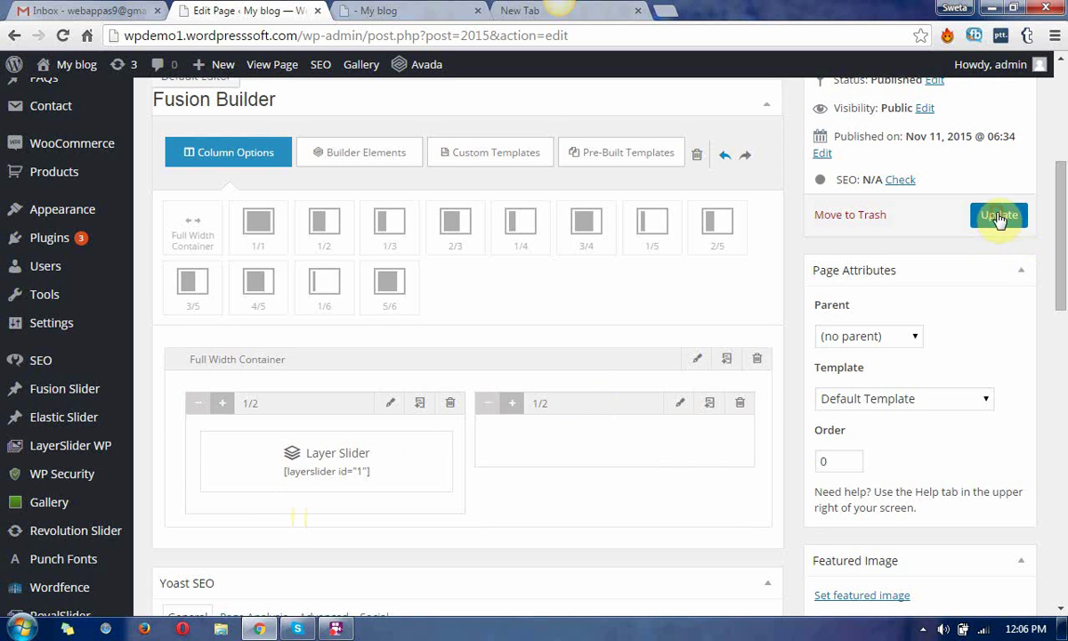
click(399, 9)
click(383, 35)
key(Return)
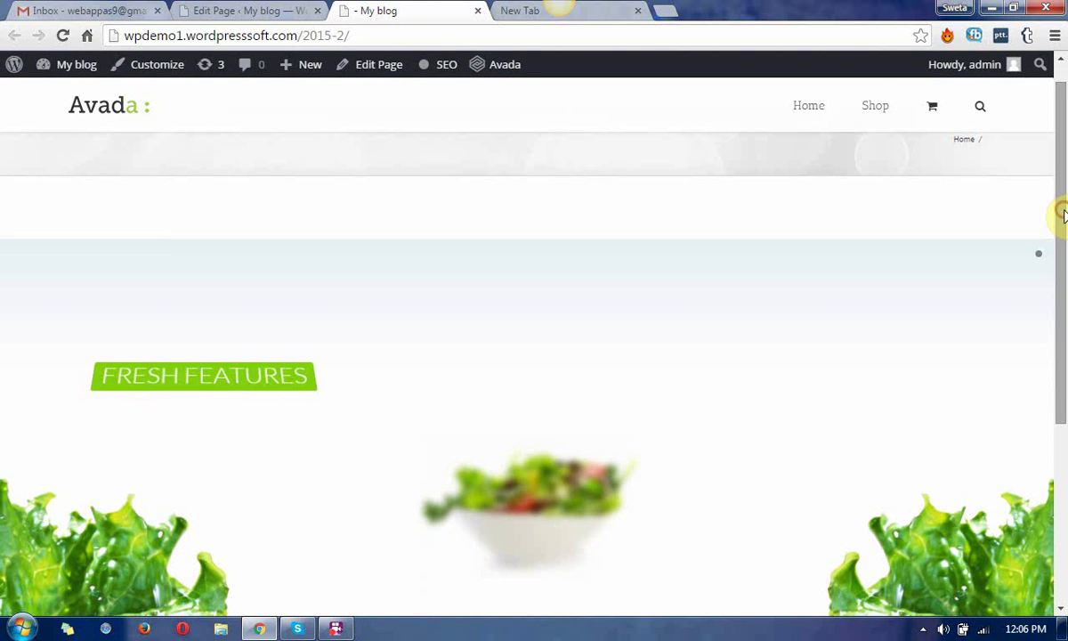
click(414, 35)
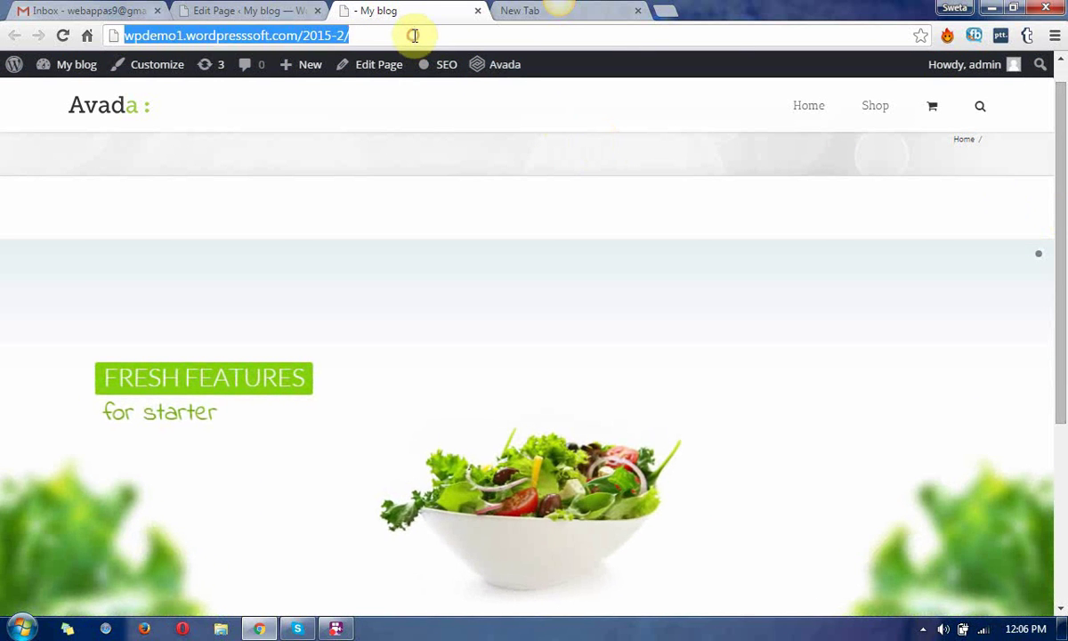
key(Return)
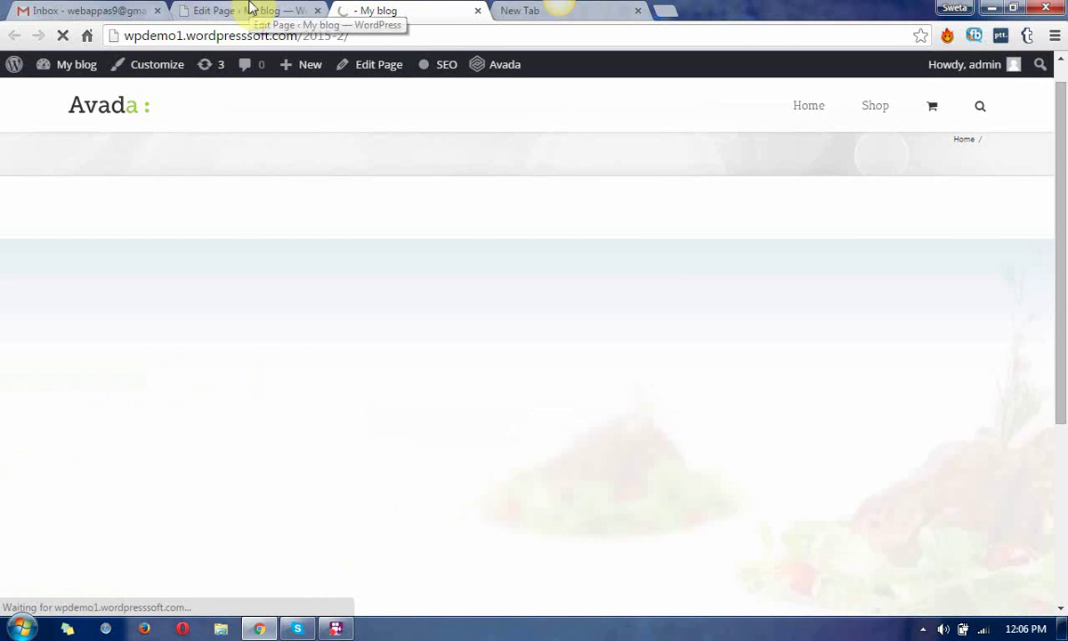
Step: Compare the page editor with the published page across the two tabs
click(250, 10)
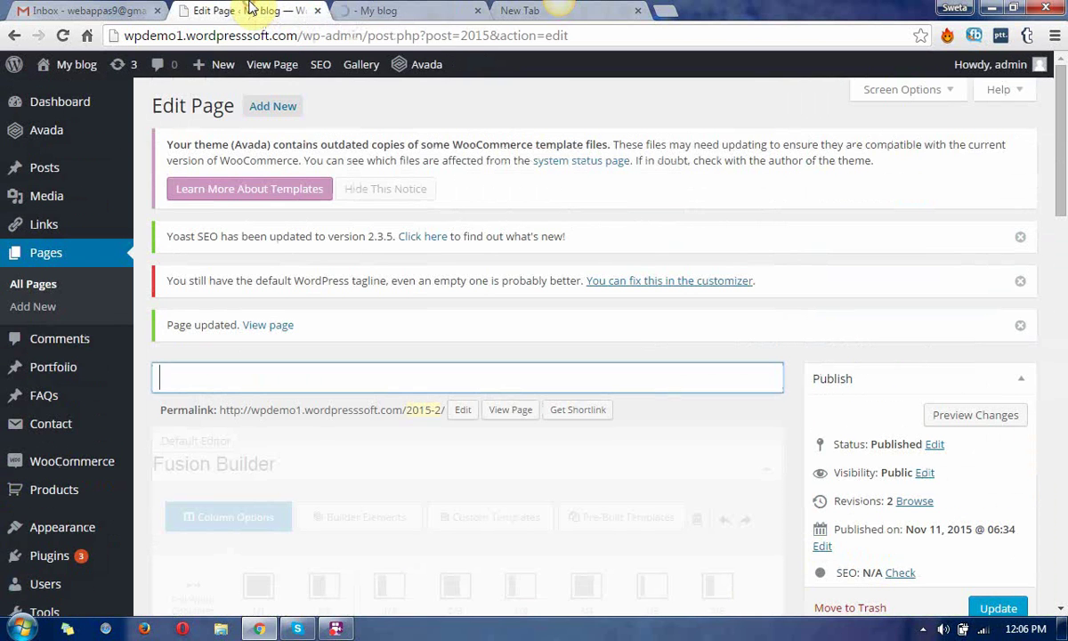
click(398, 9)
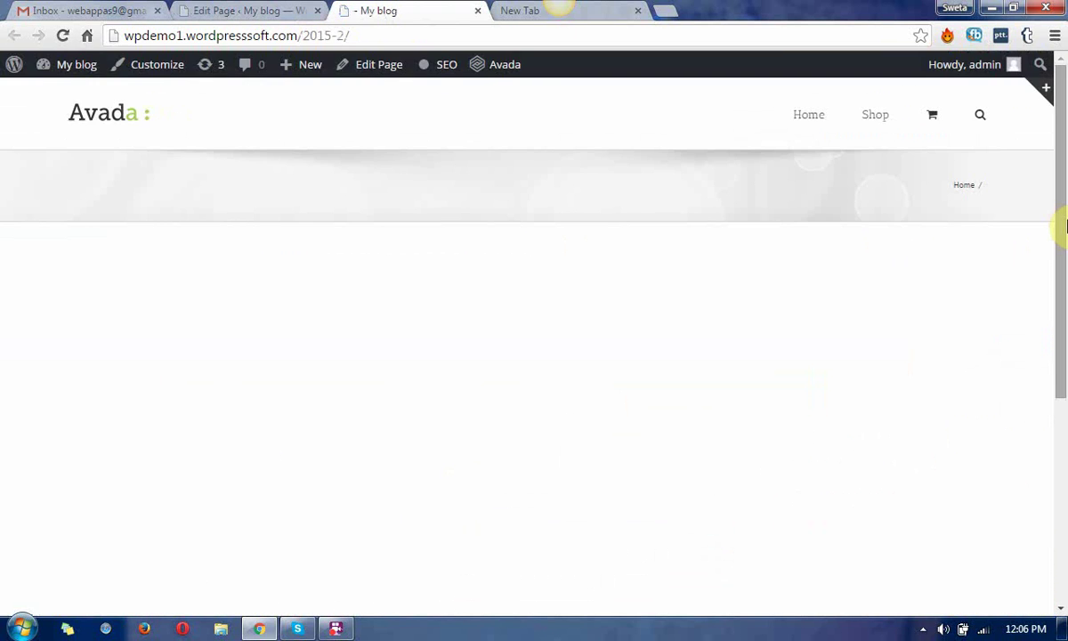
drag(1065, 225, 1061, 262)
click(279, 9)
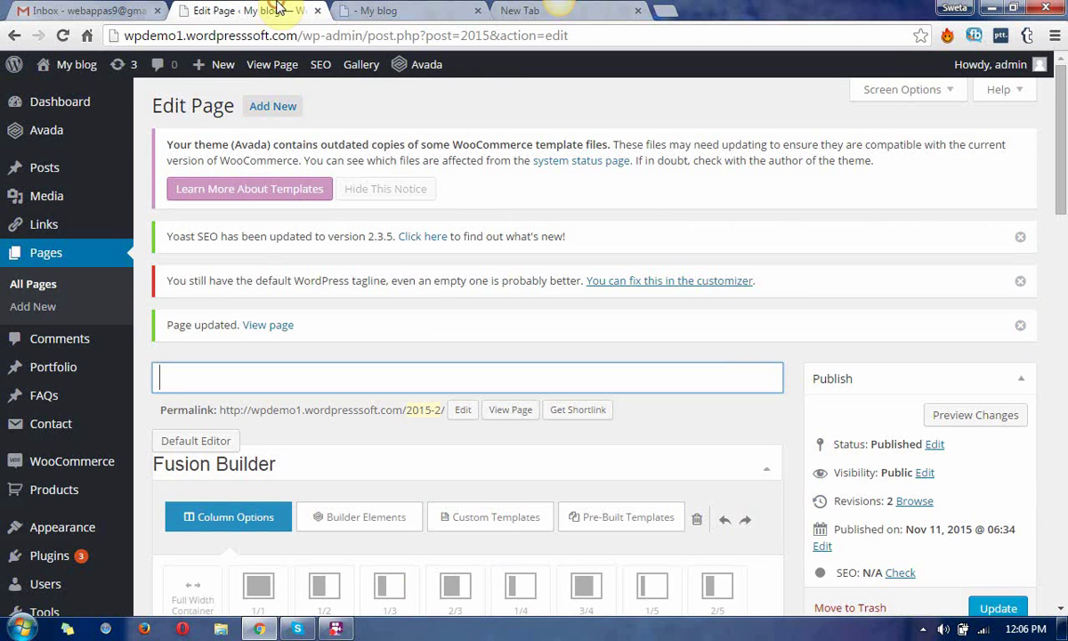
drag(1060, 206, 997, 294)
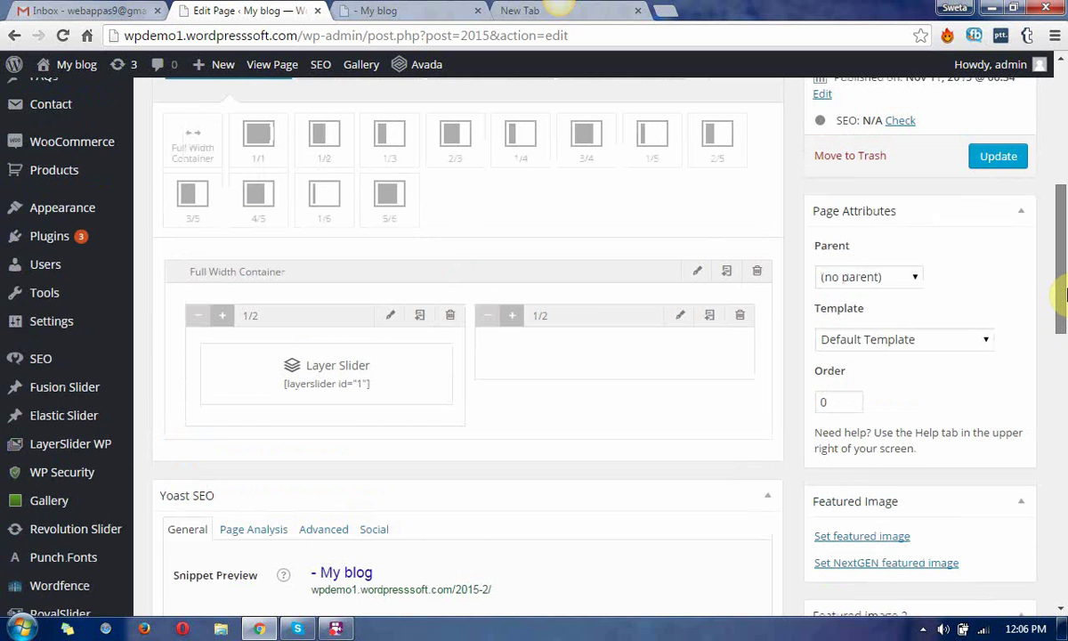
Step: Update the page again and reload the published page to check the slider
click(1000, 160)
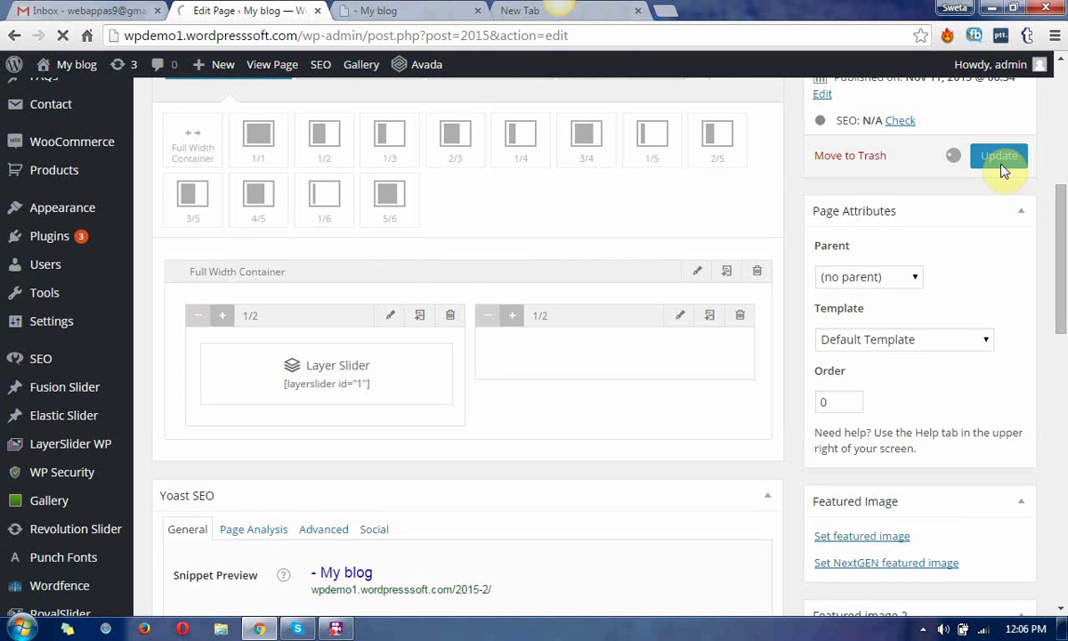
click(396, 9)
click(383, 33)
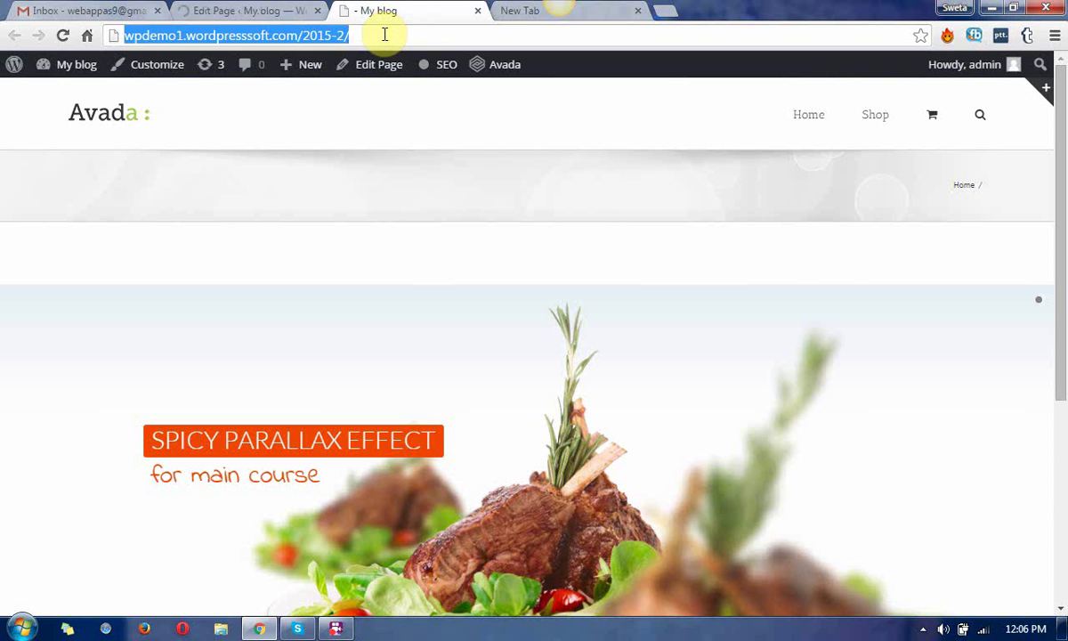
key(Return)
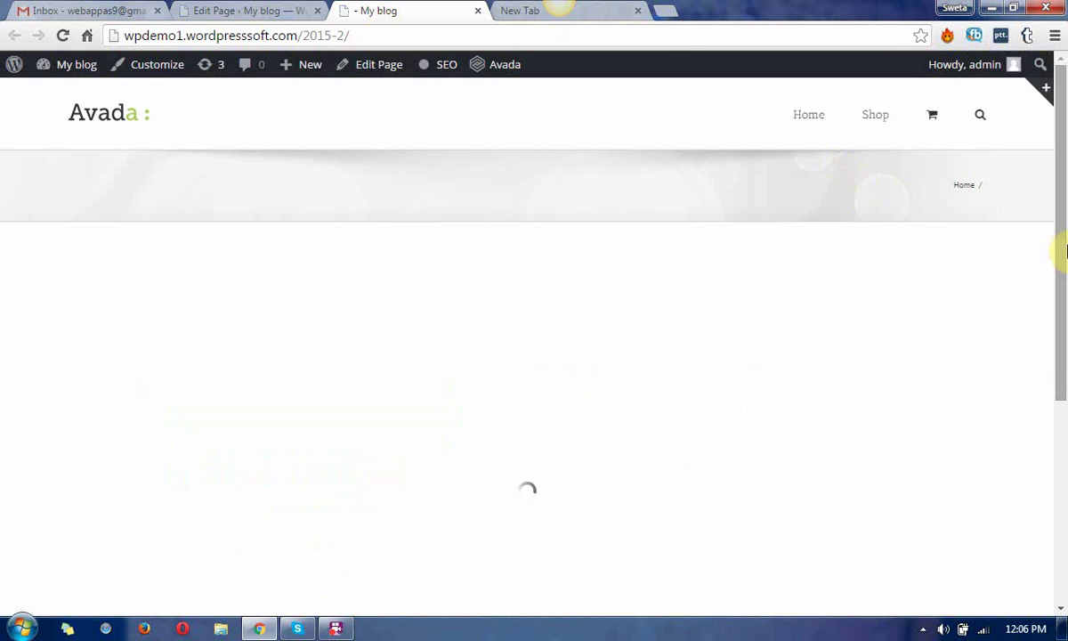
drag(1063, 246, 1063, 309)
Step: In the Edit Page tab, scroll to the layout showing Layer Slider in the left 1/2 column
click(258, 11)
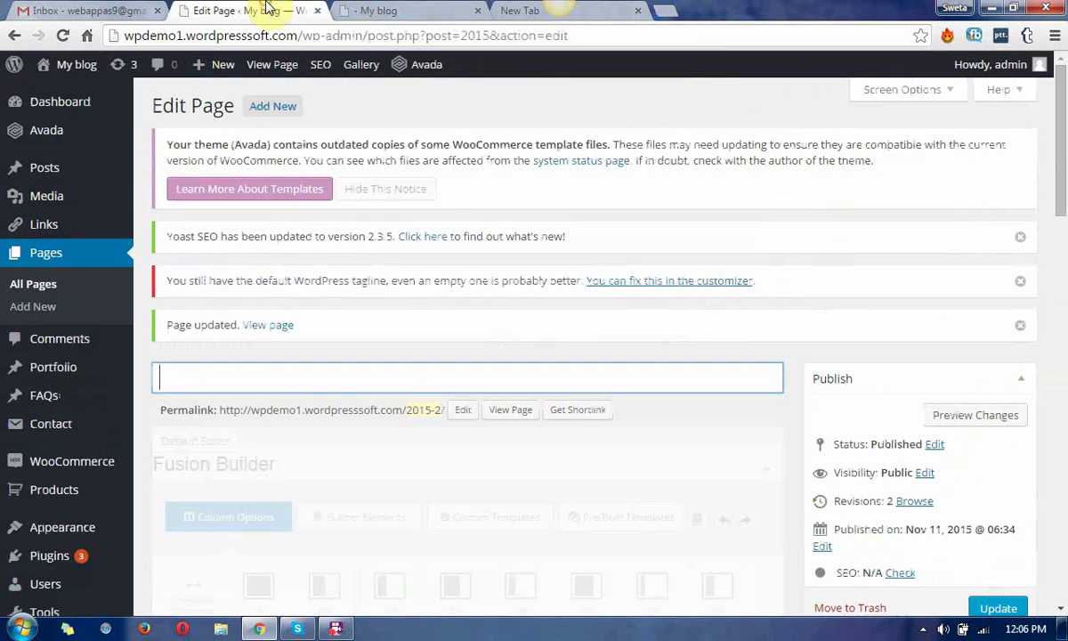
drag(1062, 218, 1060, 192)
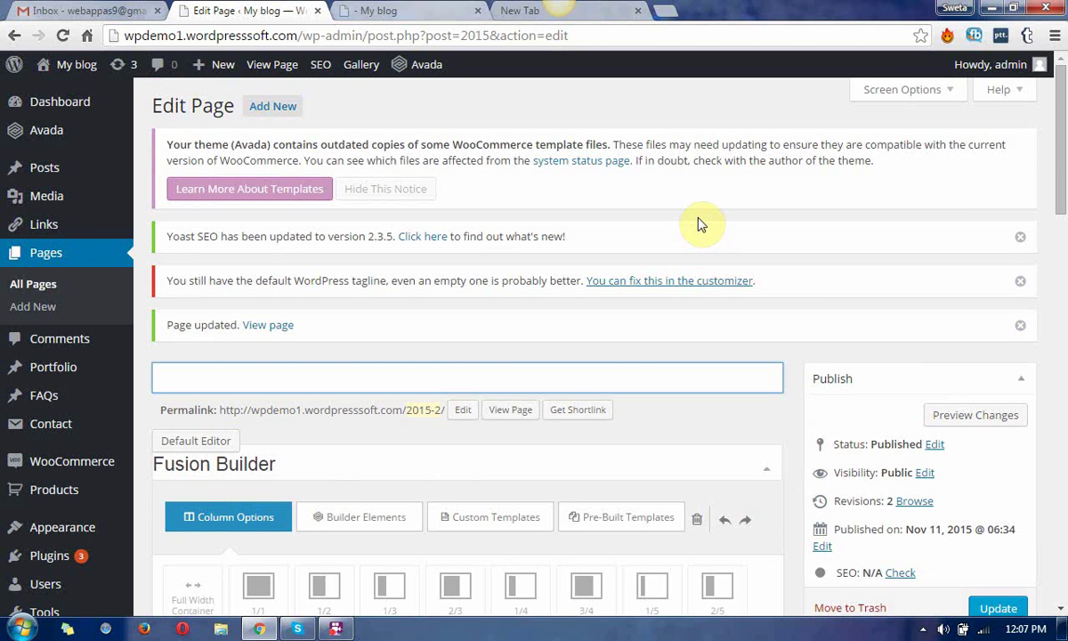
drag(1062, 171, 1063, 280)
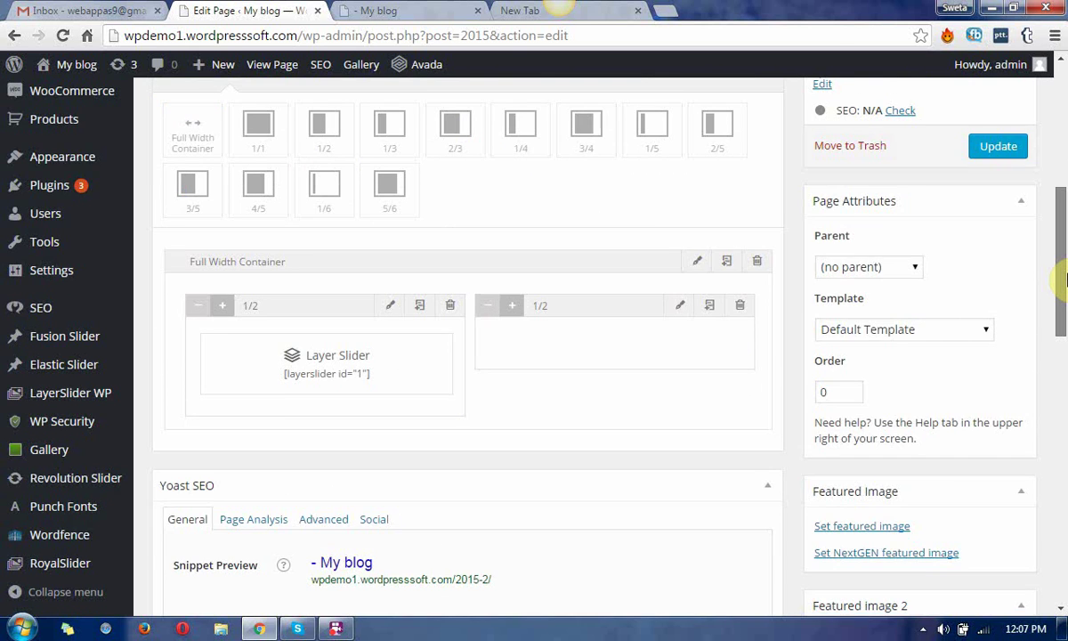
drag(1063, 280, 1063, 240)
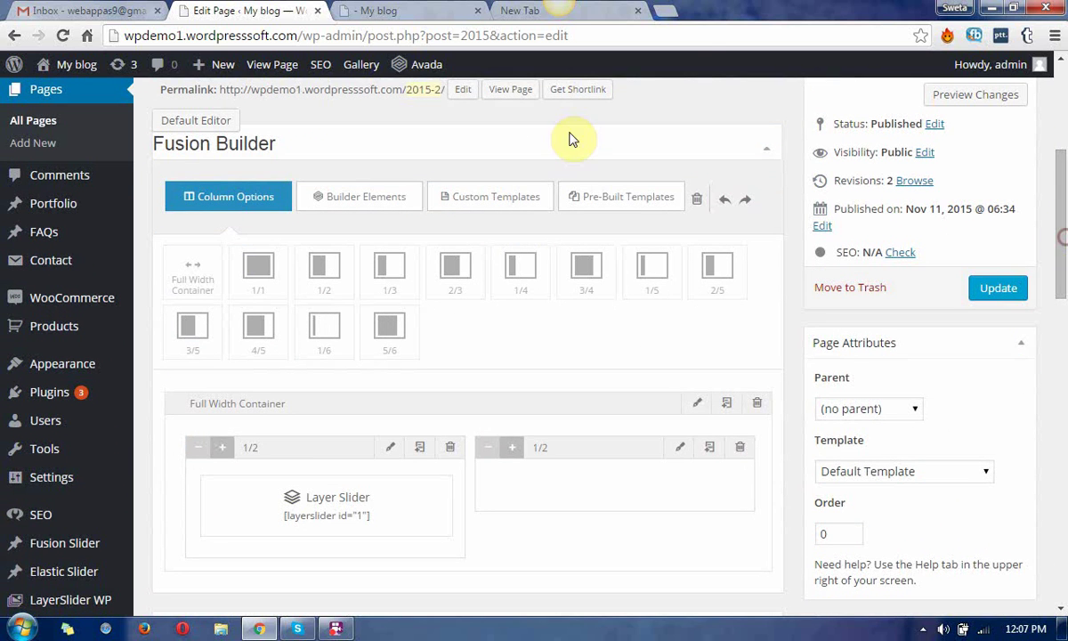